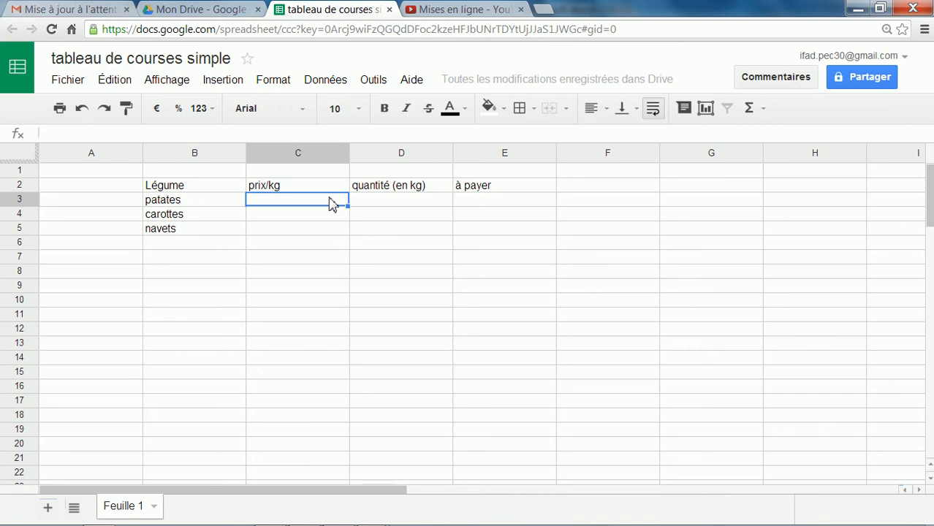
Enter the prices per kg: "1 EURO" for patates, 1 for carottes and 0,5 for navets
{"action": "type", "text": "1"}
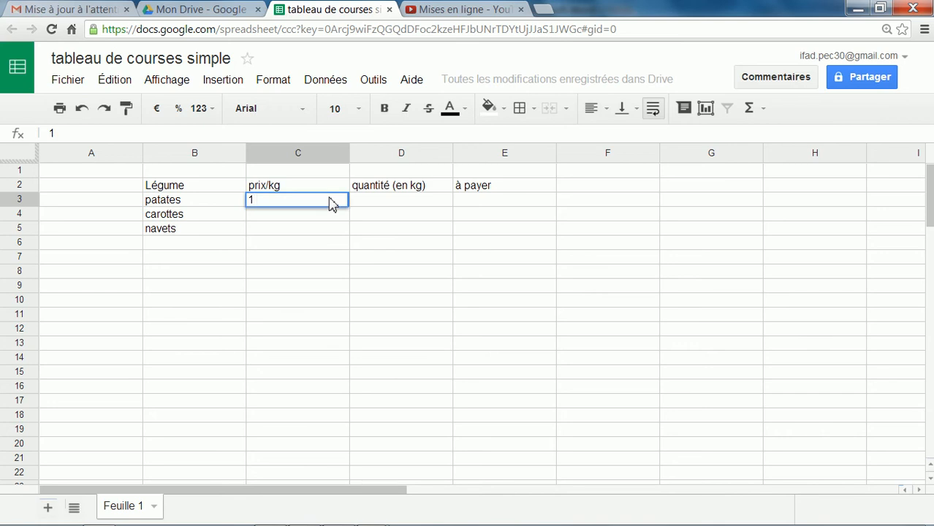
{"action": "type", "text": " EURO"}
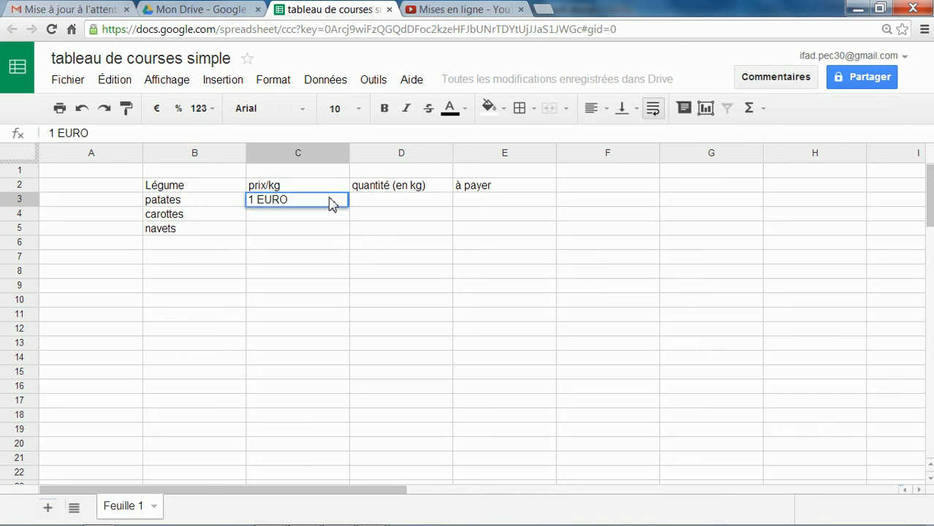
{"action": "key", "text": "Return"}
{"action": "type", "text": "1"}
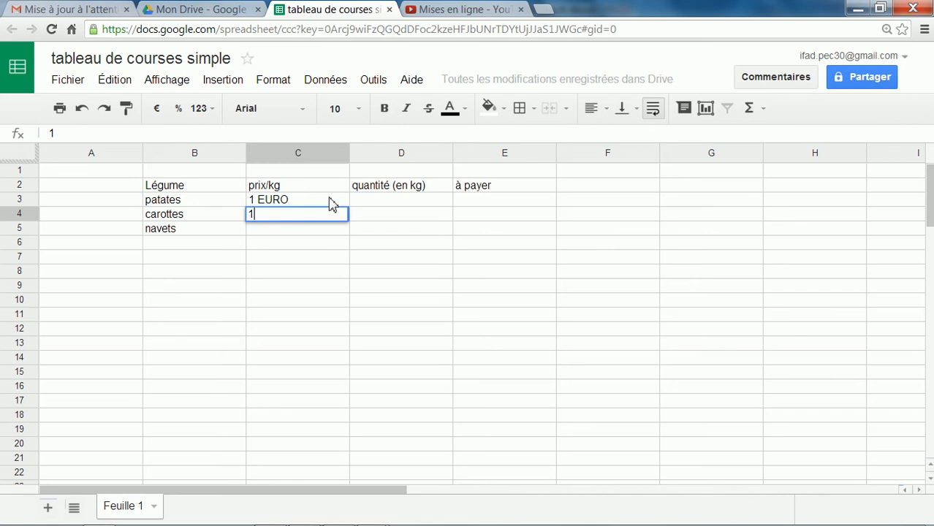
{"action": "key", "text": "Return"}
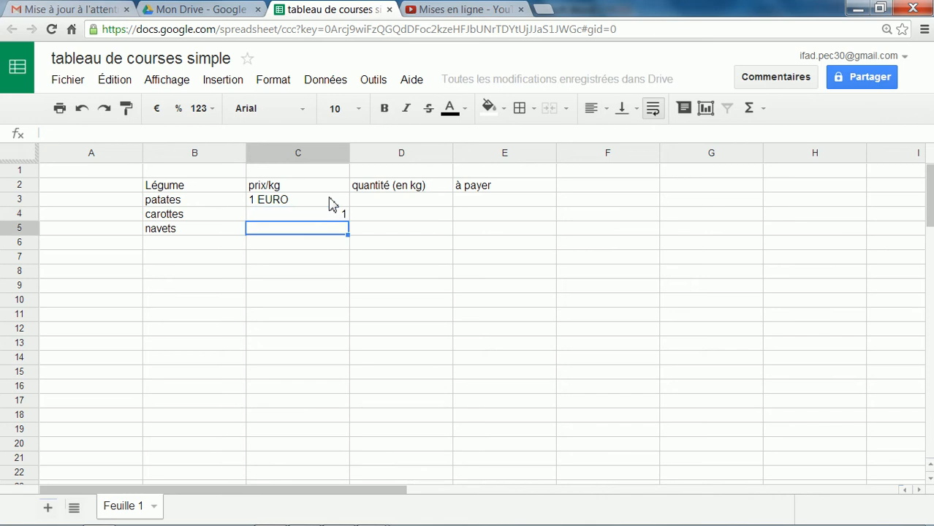
{"action": "type", "text": "0,5"}
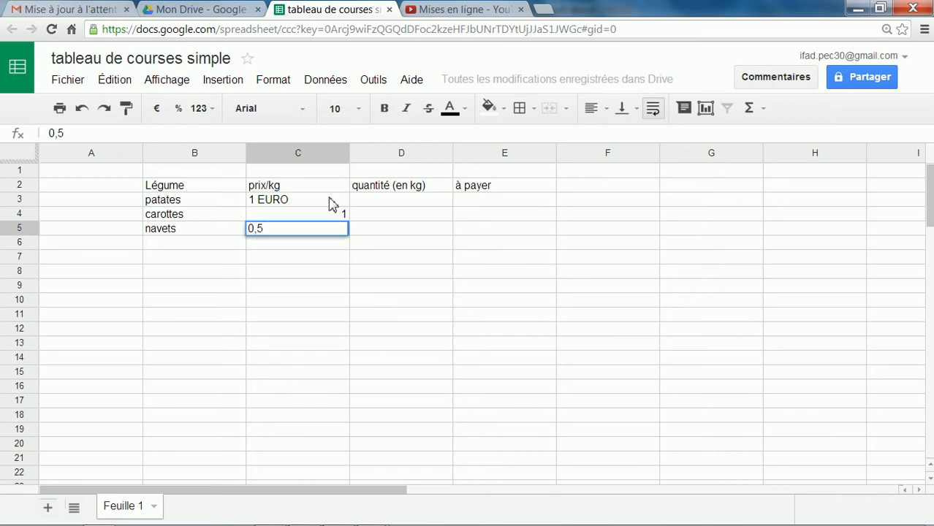
{"action": "key", "text": "Return"}
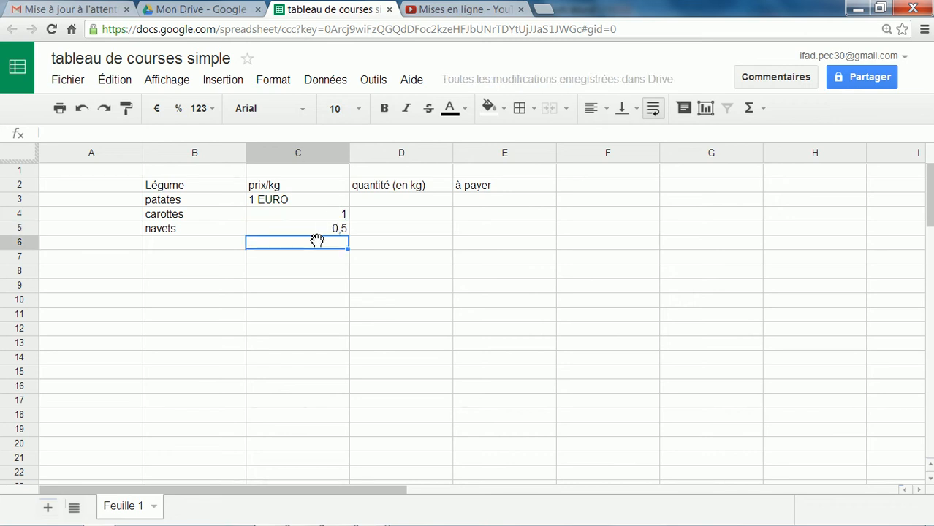
{"action": "left_click", "coordinate": [269, 202]}
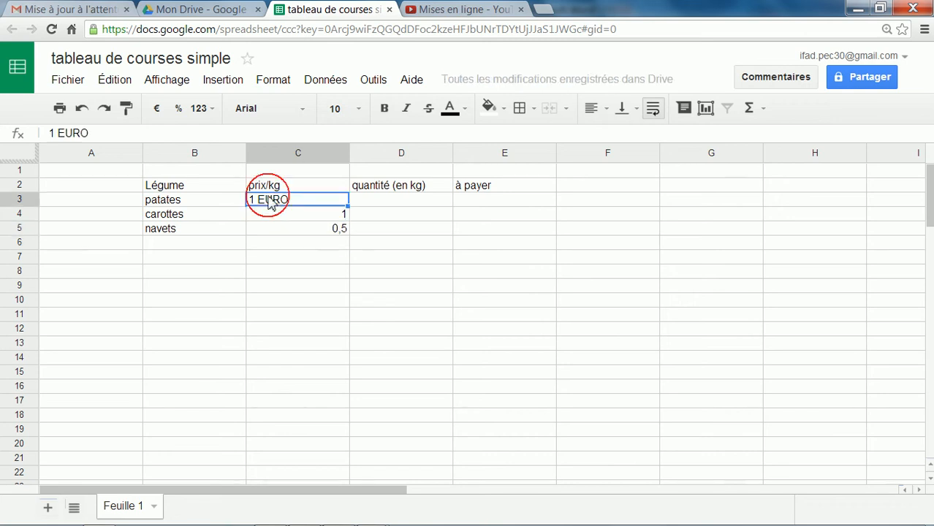
{"action": "left_click", "coordinate": [323, 216]}
{"action": "left_click", "coordinate": [340, 233]}
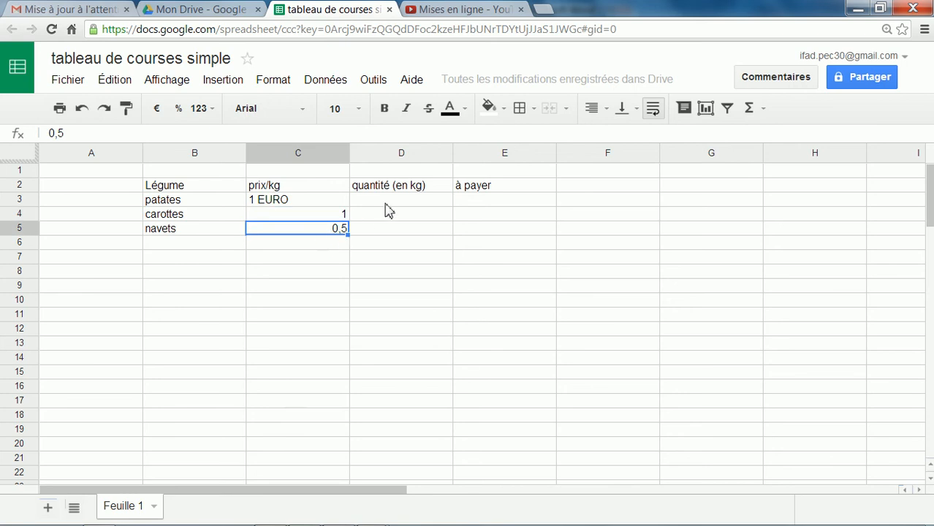
Enter 2 as the quantity in kg for patates in cell D3
{"action": "left_click", "coordinate": [387, 203]}
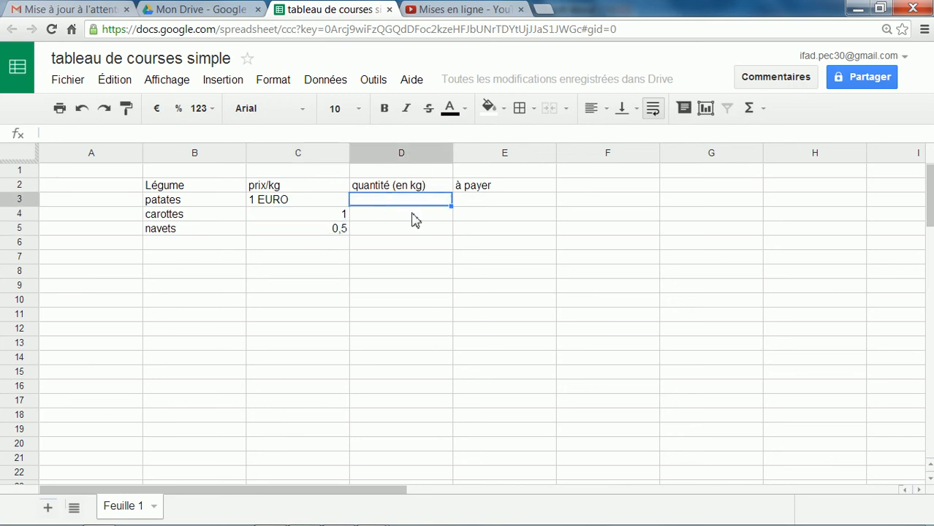
{"action": "type", "text": "2"}
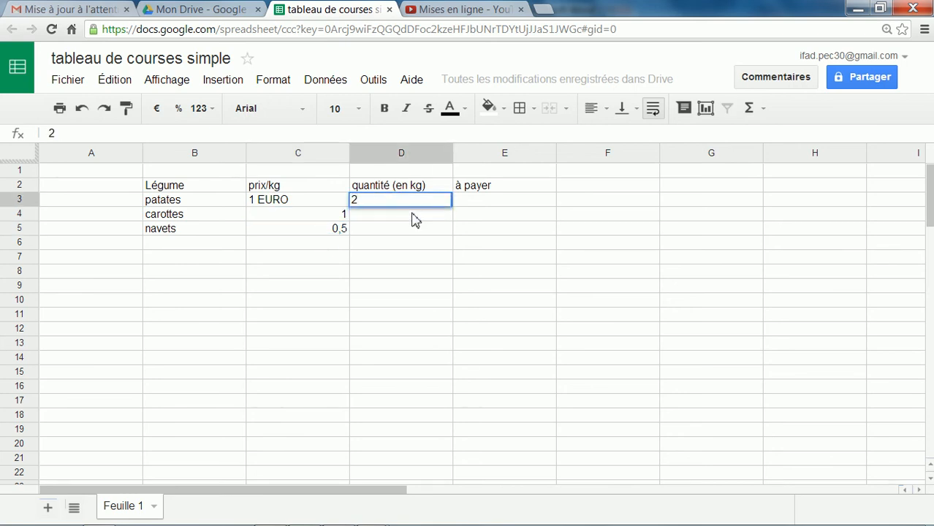
{"action": "key", "text": "Return"}
Enter the formula +D3*C3 in the patates row of the "à payer" column, multiplying quantity by price
{"action": "key", "text": "Up"}
{"action": "key", "text": "Right"}
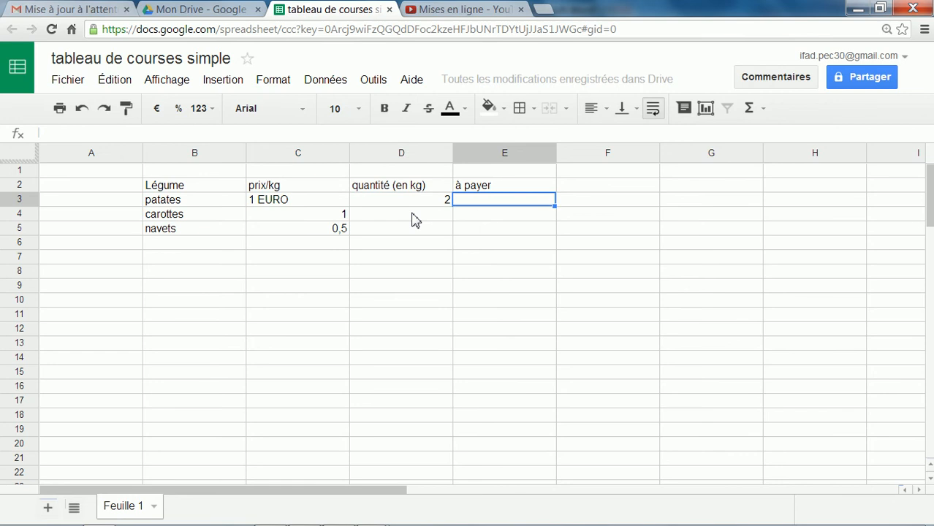
{"action": "type", "text": "+"}
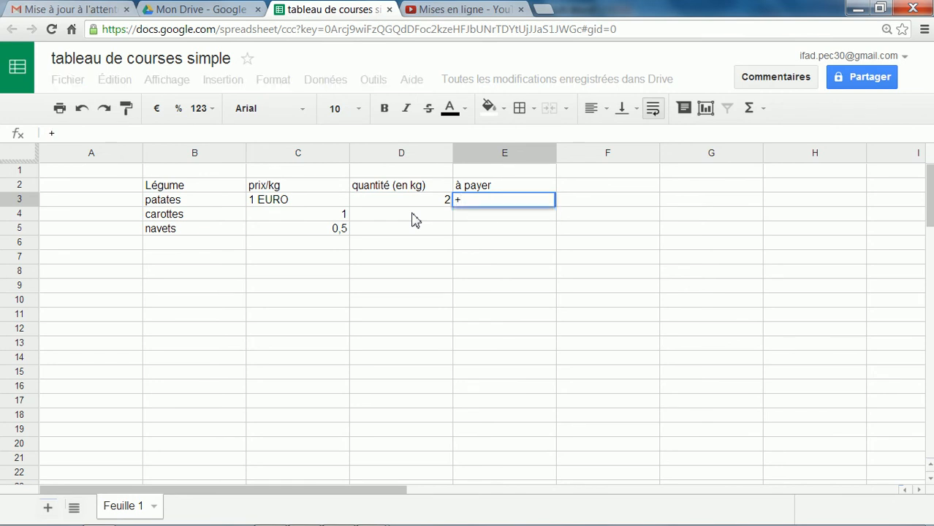
{"action": "left_click", "coordinate": [414, 203]}
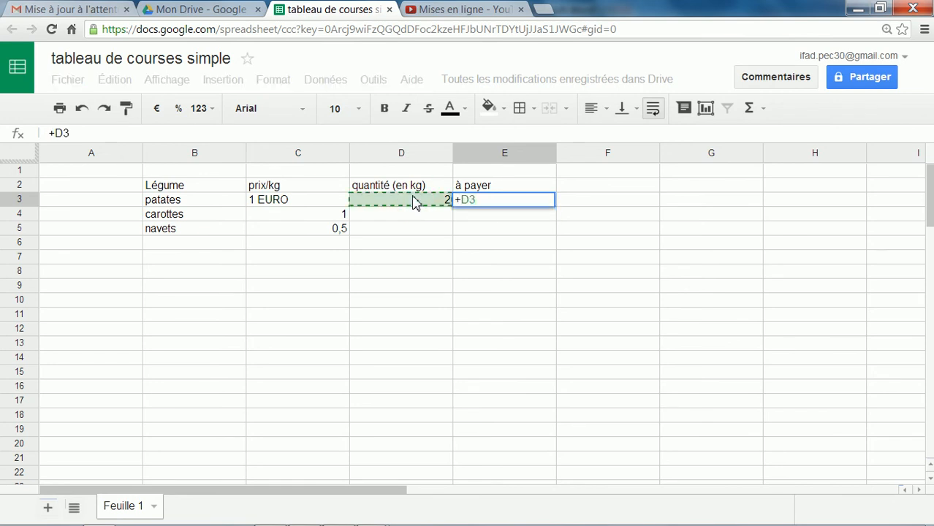
{"action": "type", "text": "*"}
{"action": "left_click", "coordinate": [313, 202]}
{"action": "key", "text": "Return"}
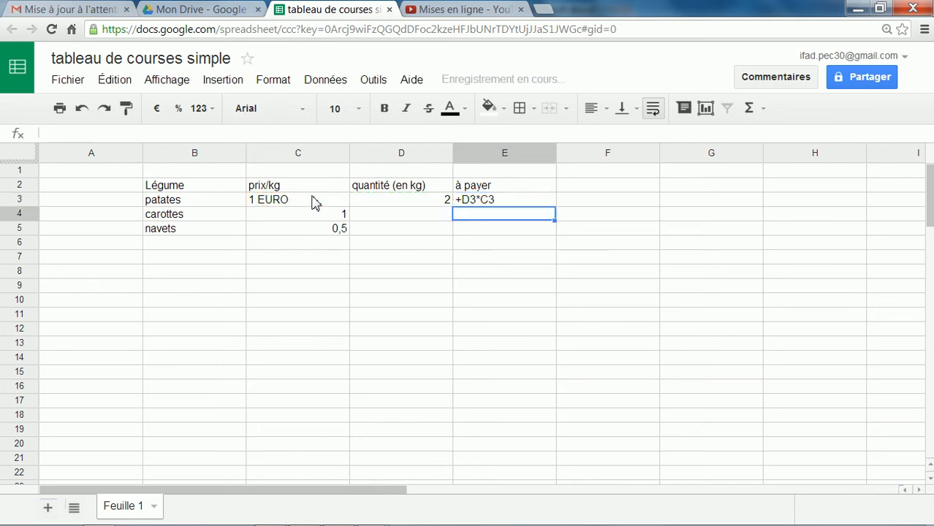
Remove the text EURO from the patates price so cell C3 contains only the number 1
{"action": "mouse_move", "coordinate": [542, 206]}
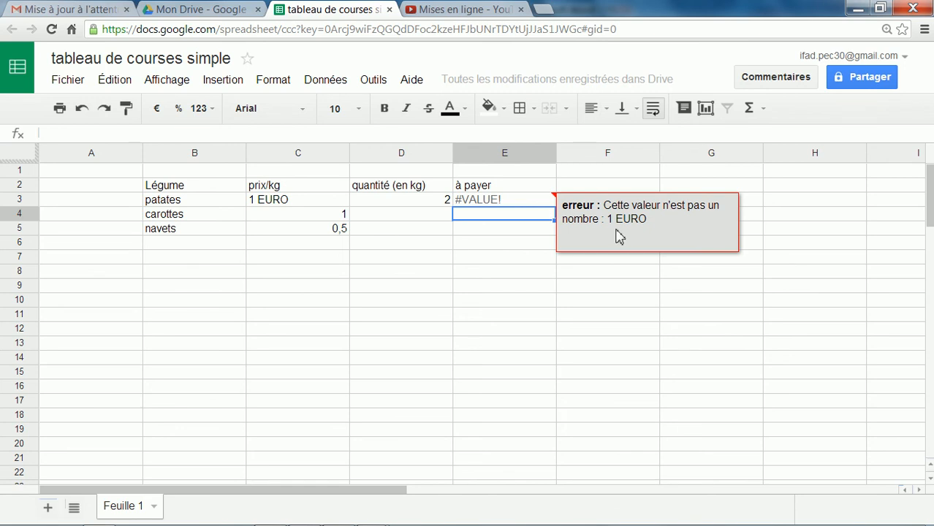
{"action": "left_click", "coordinate": [269, 202]}
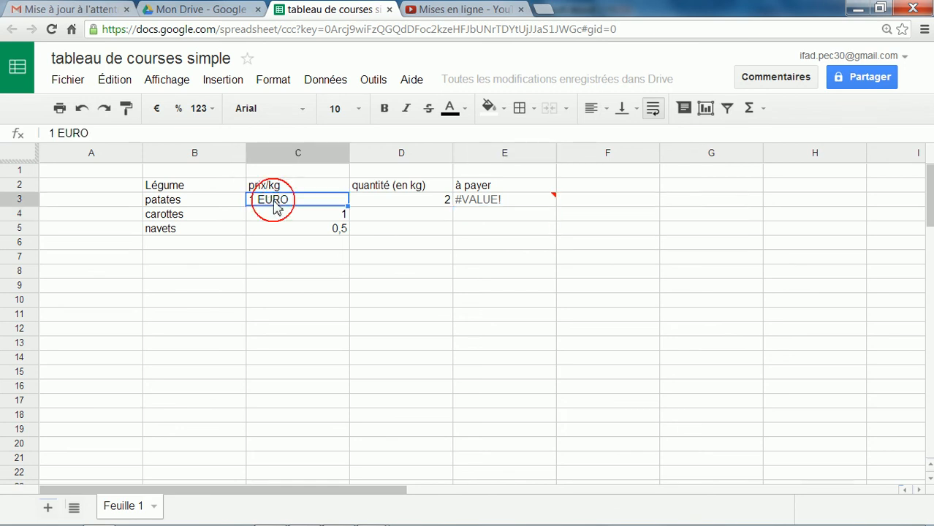
{"action": "double_click", "coordinate": [304, 202]}
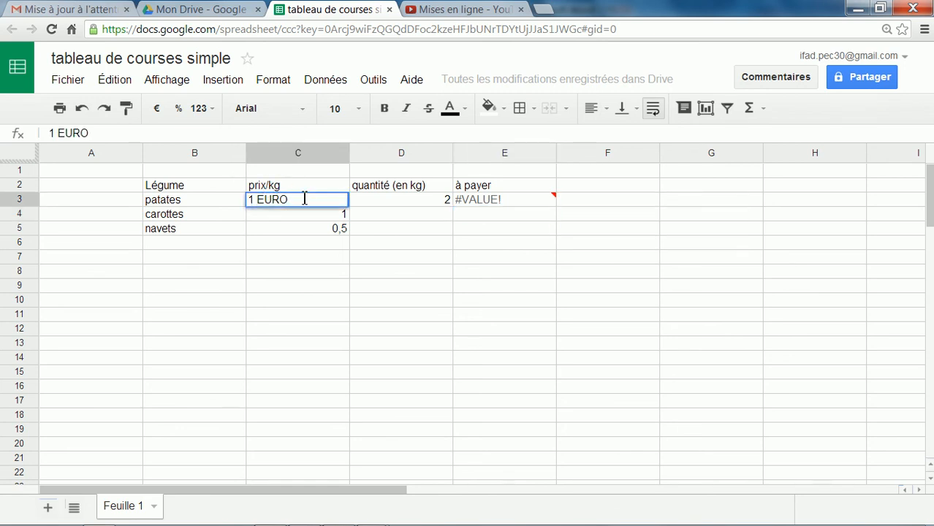
{"action": "key", "text": "BackSpace"}
{"action": "key", "text": "BackSpace"}
{"action": "key", "text": "BackSpace"}
{"action": "key", "text": "BackSpace"}
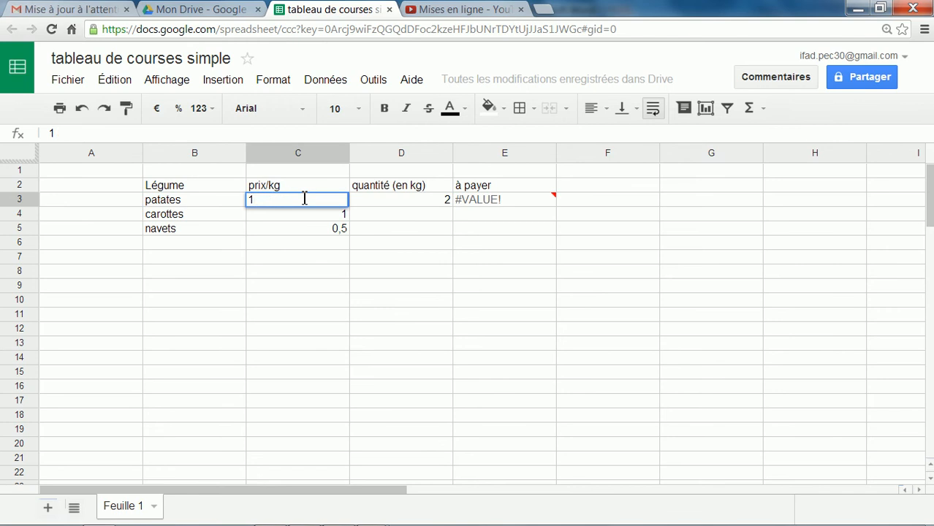
{"action": "key", "text": "Return"}
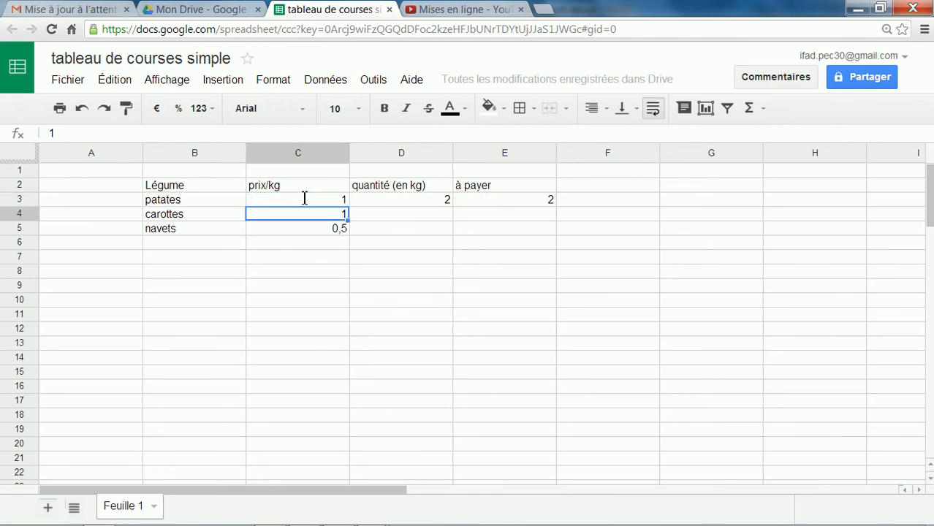
{"action": "left_click", "coordinate": [522, 201]}
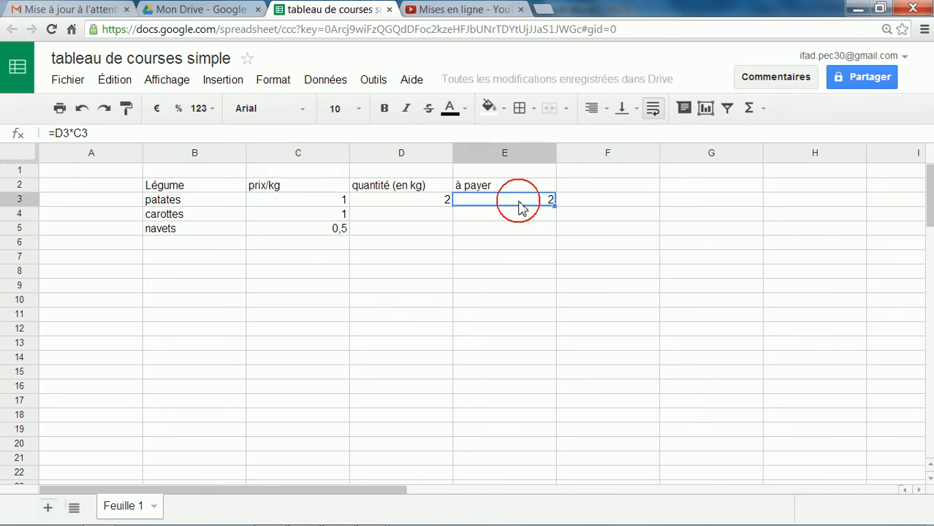
Format the three vegetable prices in C3:C5 as euro currency
{"action": "left_click", "coordinate": [333, 199]}
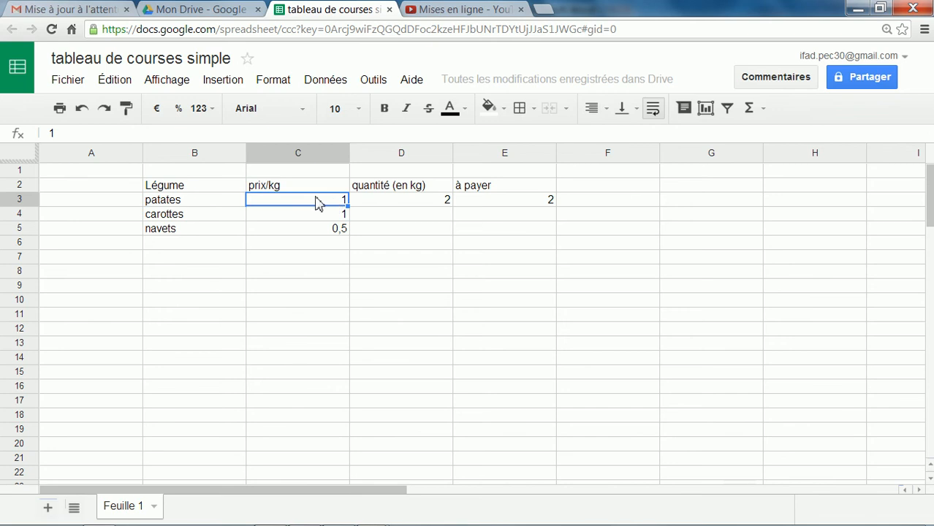
{"action": "key", "text": "shift+Down"}
{"action": "key", "text": "shift+Down"}
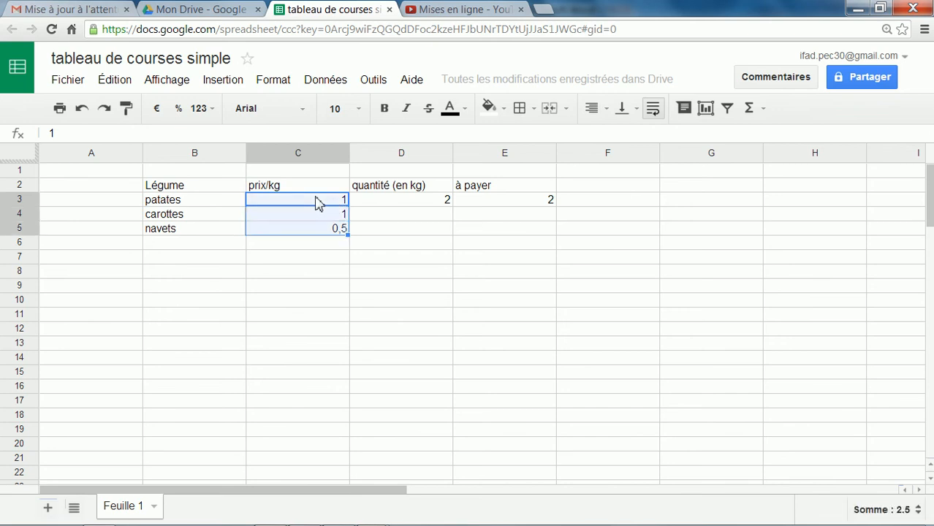
{"action": "left_click", "coordinate": [157, 110]}
Try adding the unit to the patates quantity in D3 as "2 kg"
{"action": "left_click", "coordinate": [445, 201]}
{"action": "left_click", "coordinate": [431, 199]}
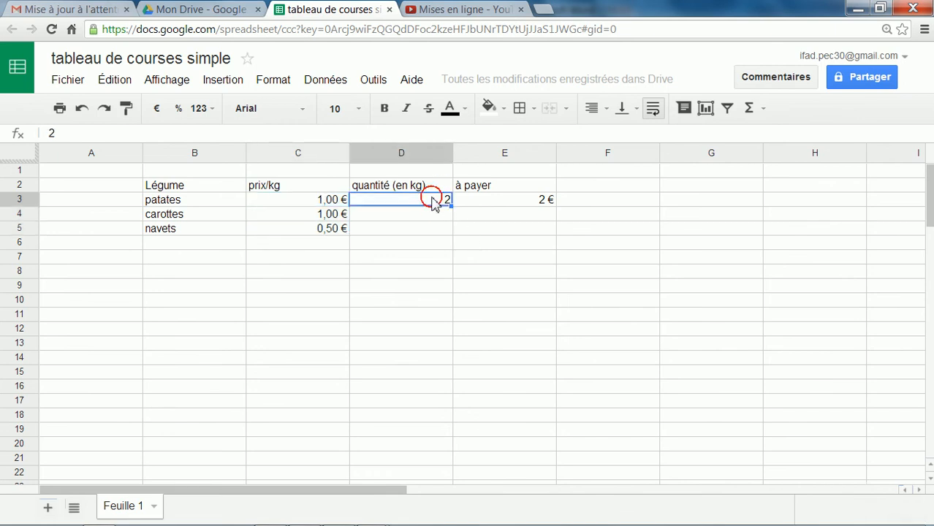
{"action": "double_click", "coordinate": [433, 200]}
{"action": "type", "text": "kg"}
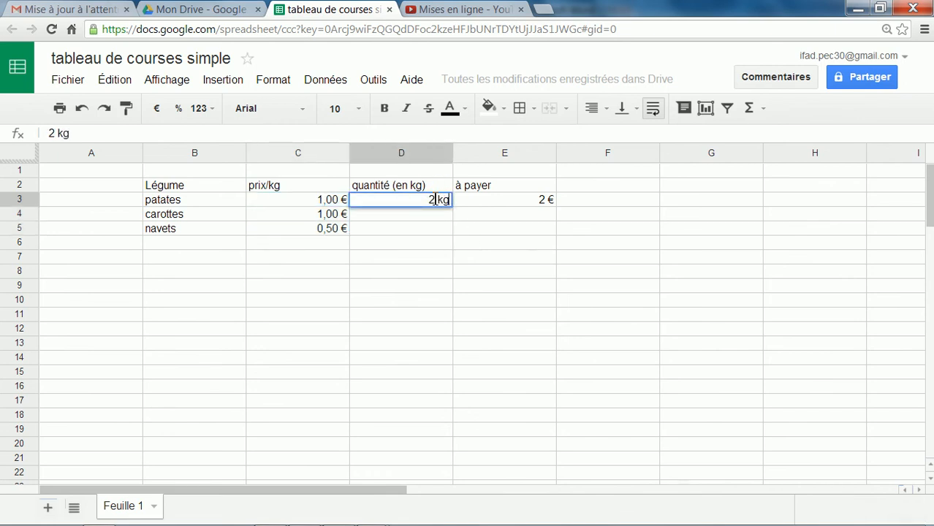
{"action": "key", "text": "Return"}
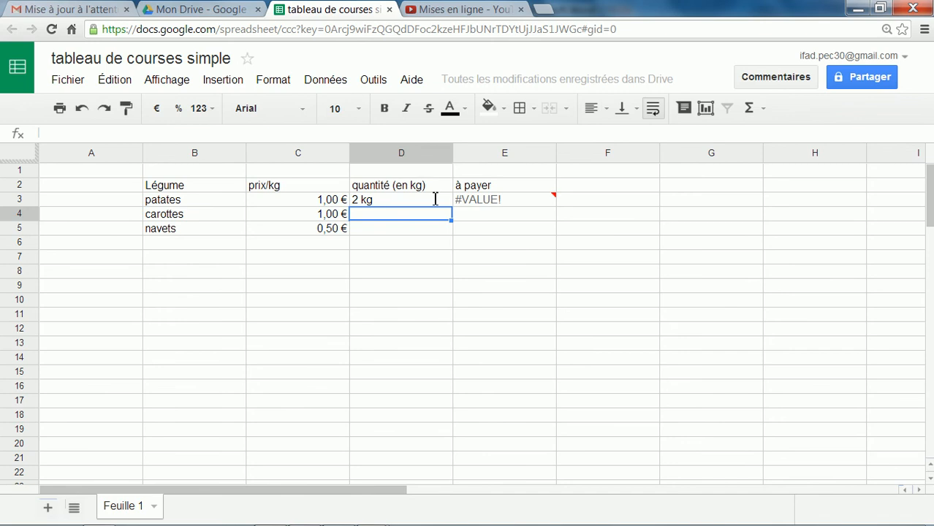
Remove the kg unit from the patates quantity in D3, leaving the plain number 2
{"action": "mouse_move", "coordinate": [547, 202]}
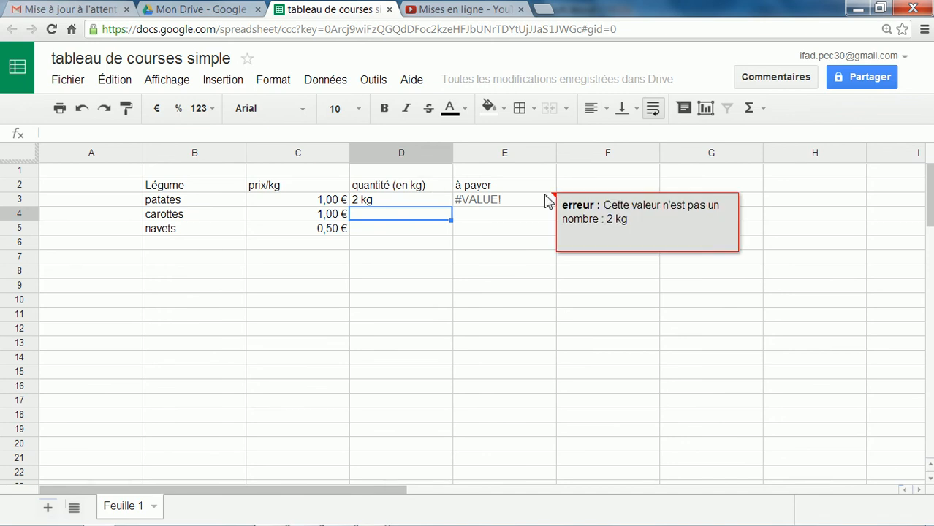
{"action": "left_click", "coordinate": [412, 203]}
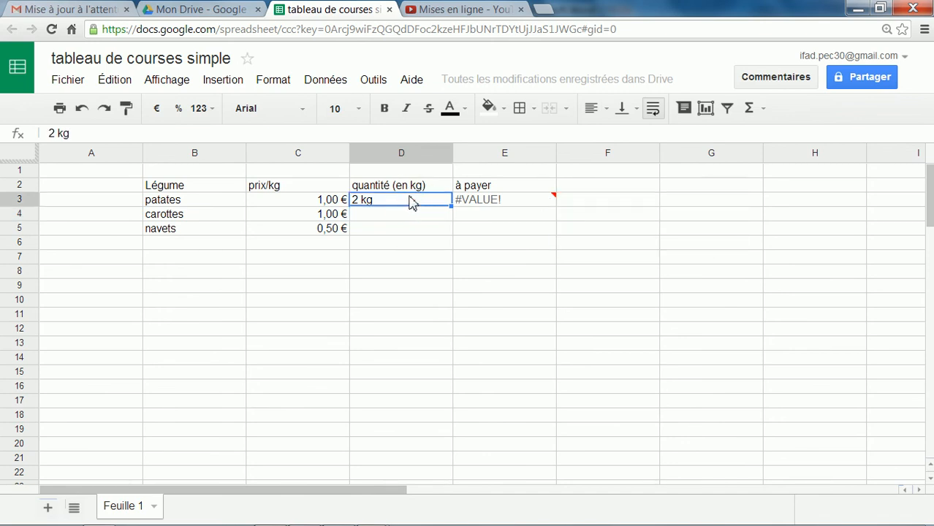
{"action": "double_click", "coordinate": [412, 203]}
{"action": "key", "text": "BackSpace"}
{"action": "key", "text": "BackSpace"}
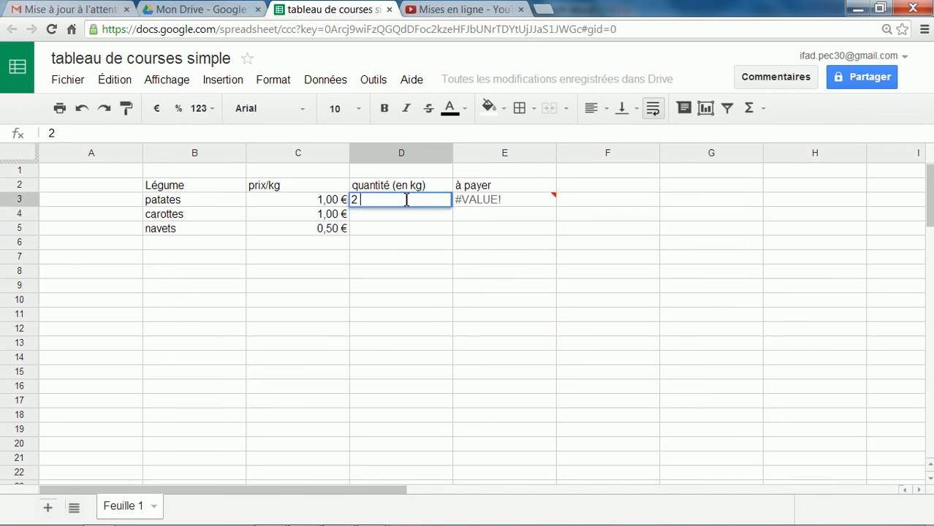
{"action": "key", "text": "Return"}
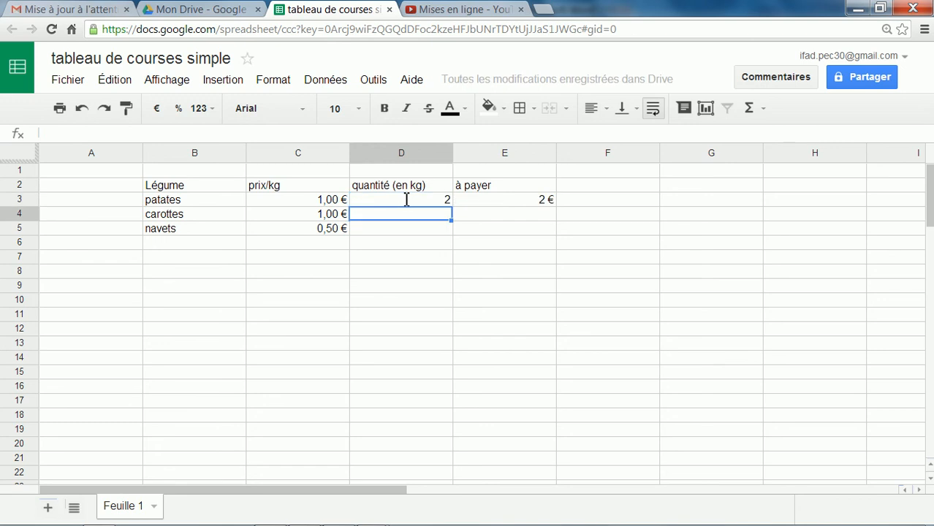
{"action": "left_click", "coordinate": [406, 201]}
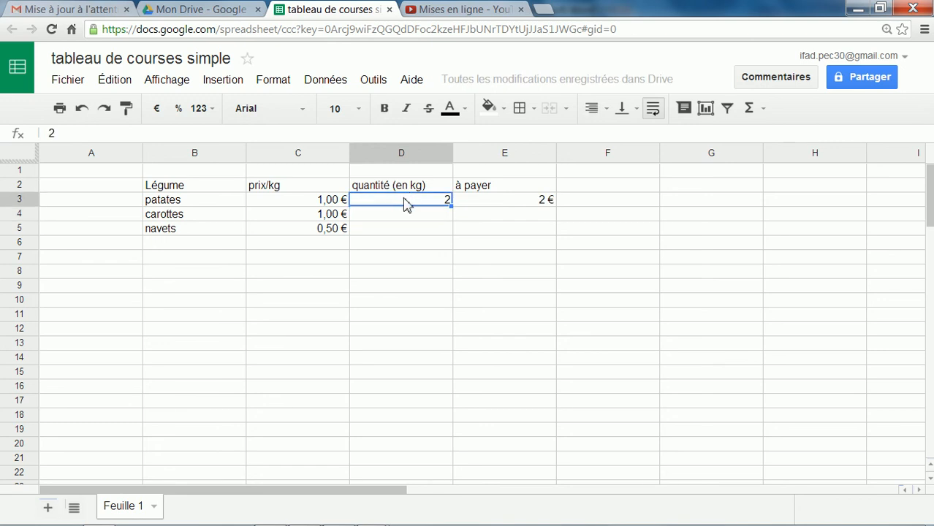
{"action": "left_click", "coordinate": [282, 82]}
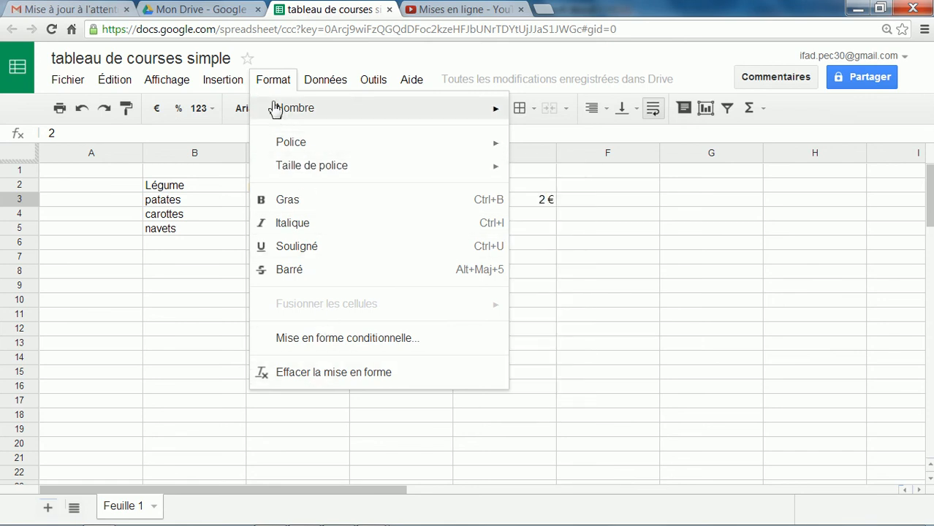
{"action": "mouse_move", "coordinate": [276, 110]}
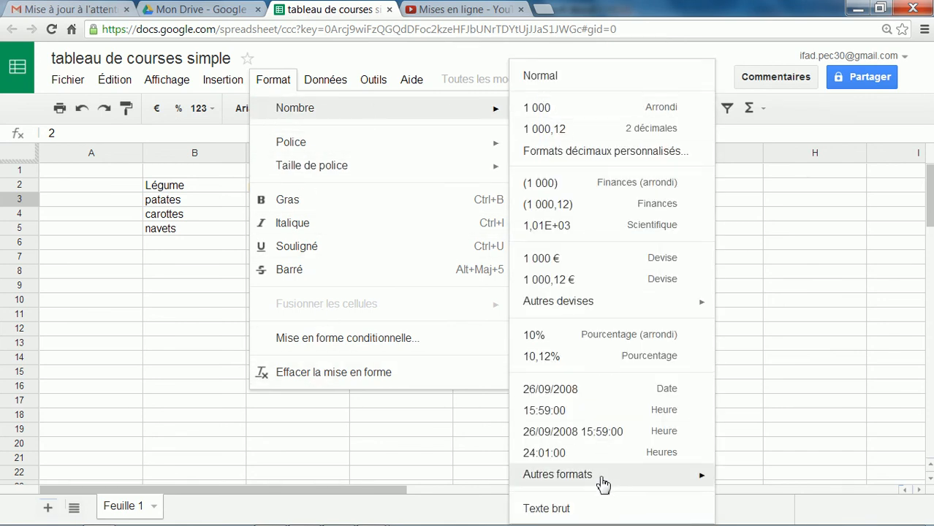
{"action": "mouse_move", "coordinate": [602, 484]}
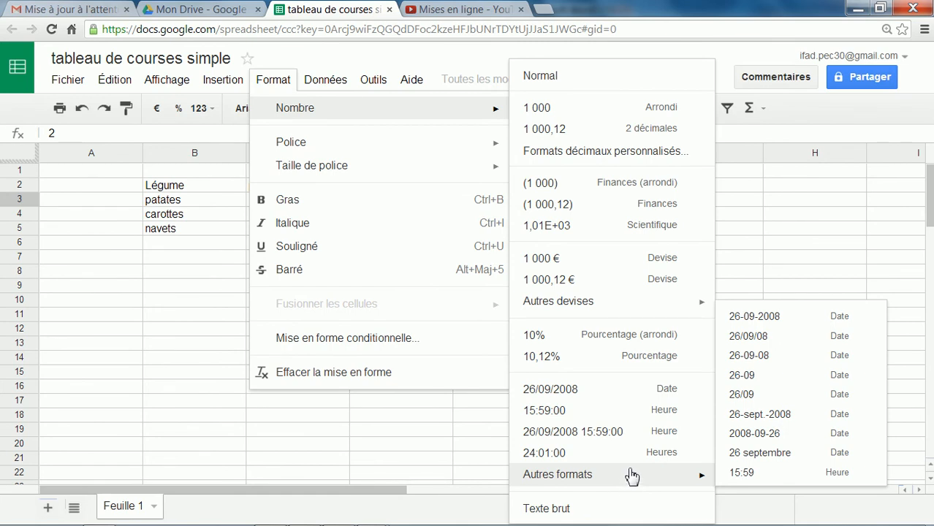
{"action": "left_click", "coordinate": [621, 161]}
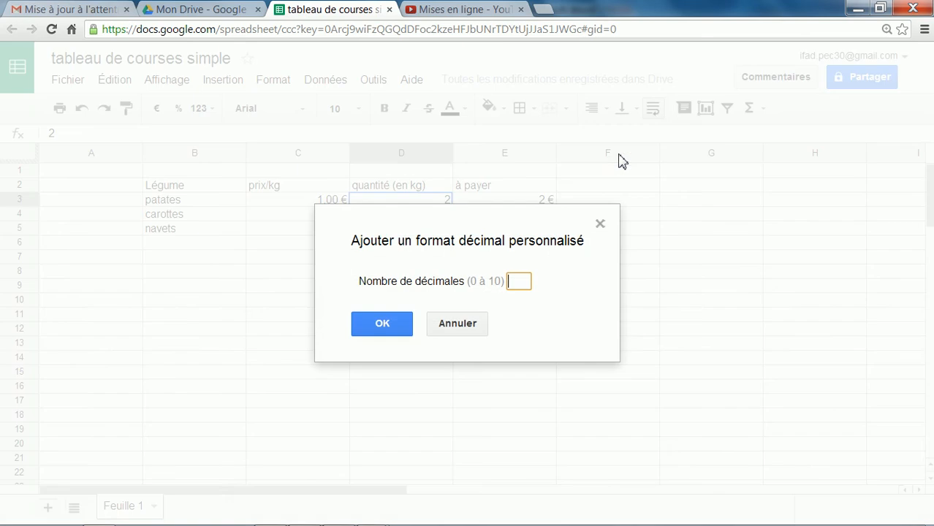
{"action": "left_click", "coordinate": [473, 327]}
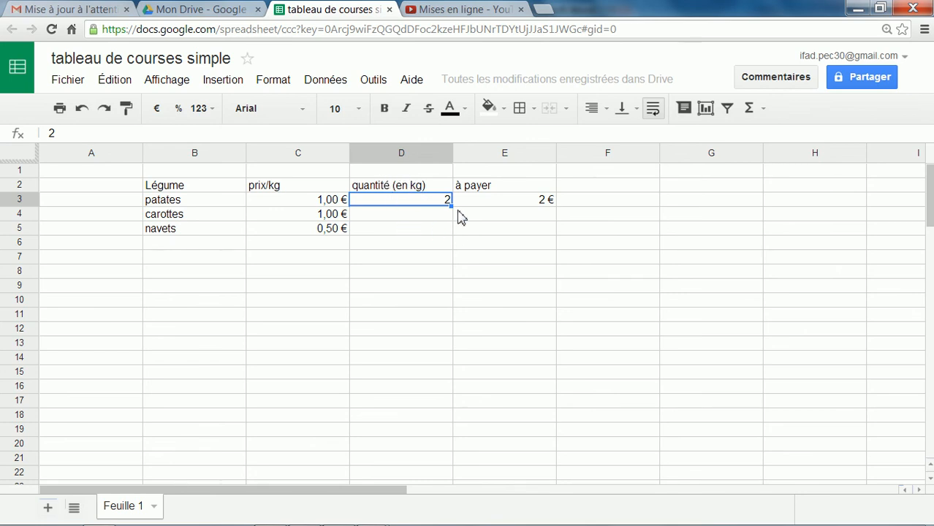
Enter the quantities 3 for carottes in D4 and 1 for navets in D5
{"action": "left_click", "coordinate": [436, 214]}
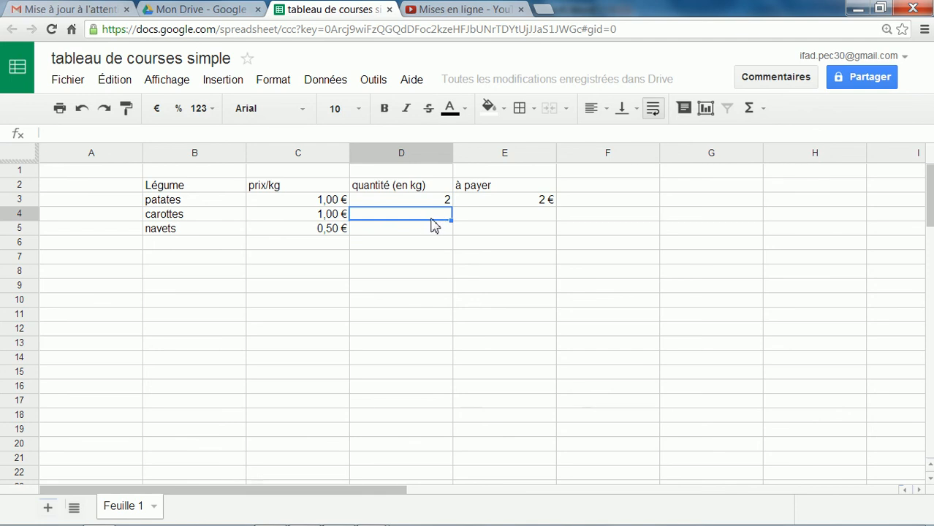
{"action": "type", "text": "3"}
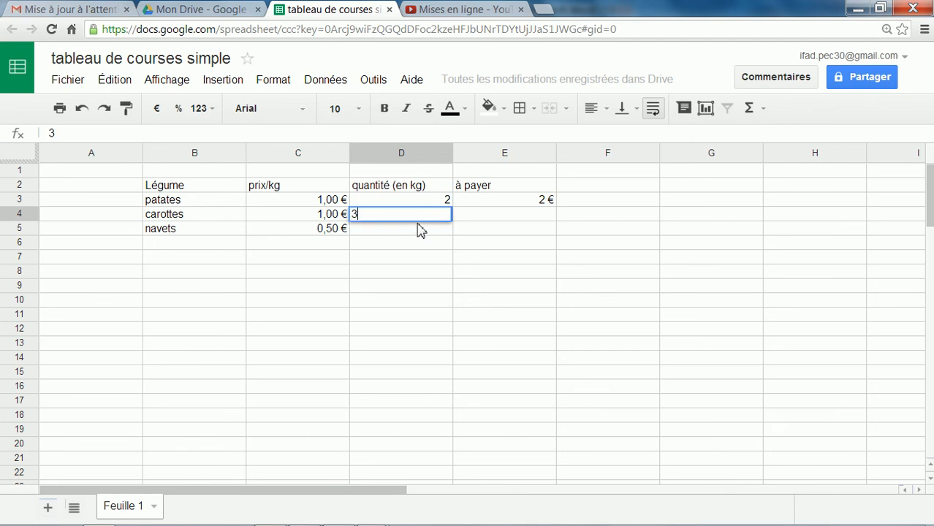
{"action": "left_click", "coordinate": [420, 230]}
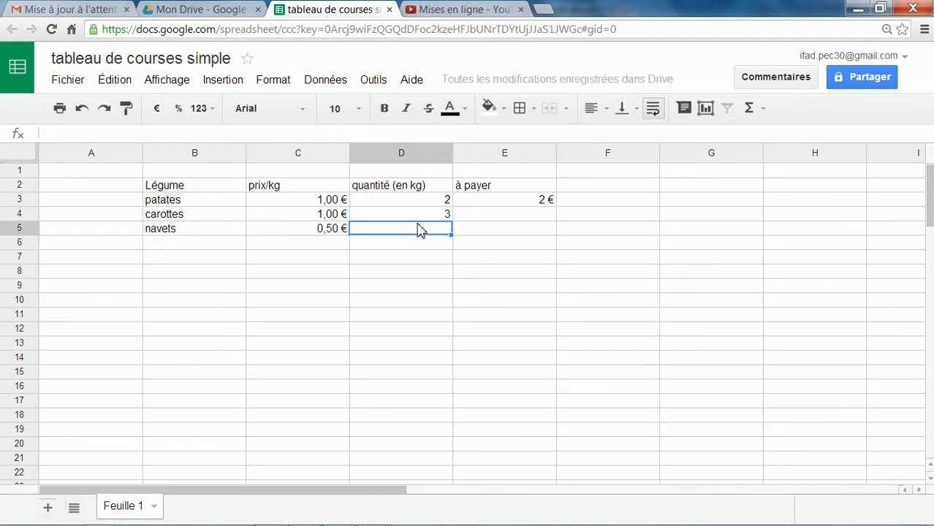
{"action": "type", "text": "1"}
{"action": "key", "text": "Tab"}
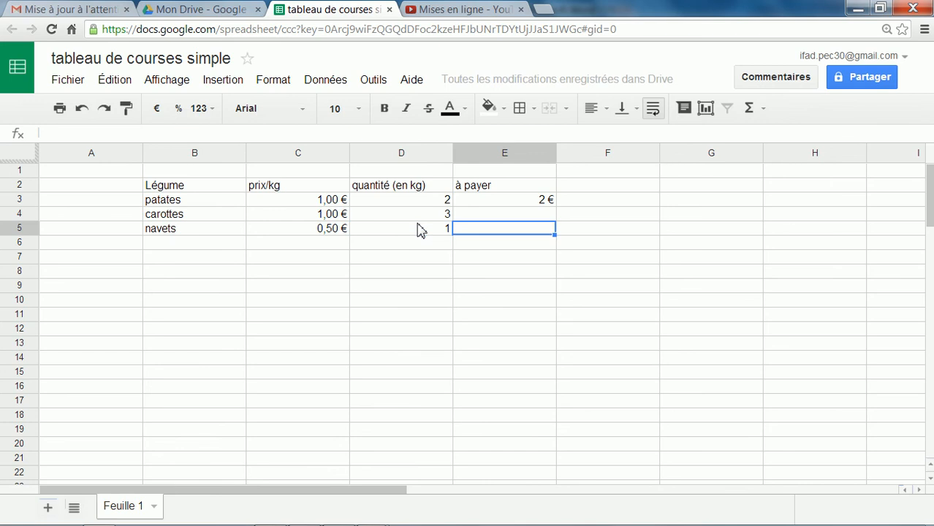
Copy the patates amount formula from E3 down to the carottes and navets rows, E4:E5
{"action": "left_click", "coordinate": [545, 199]}
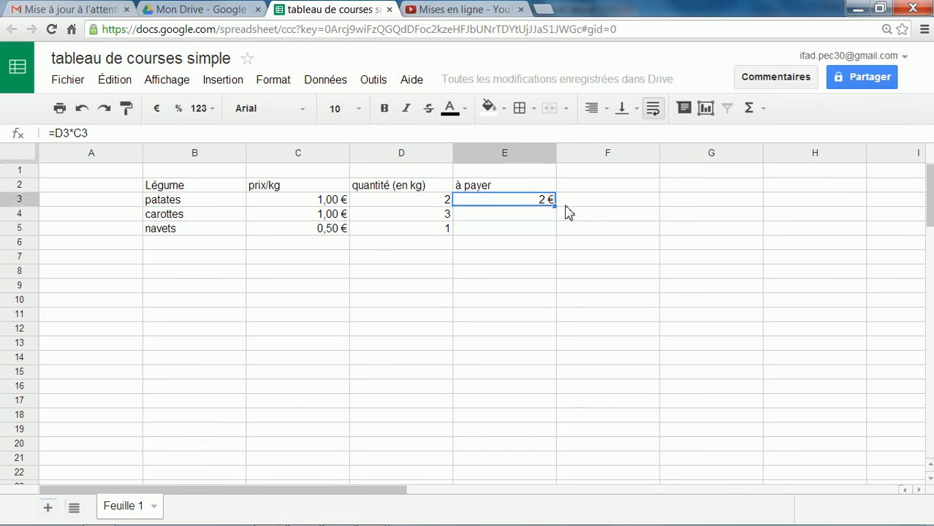
{"action": "left_click_drag", "start_coordinate": [560, 211], "coordinate": [554, 235]}
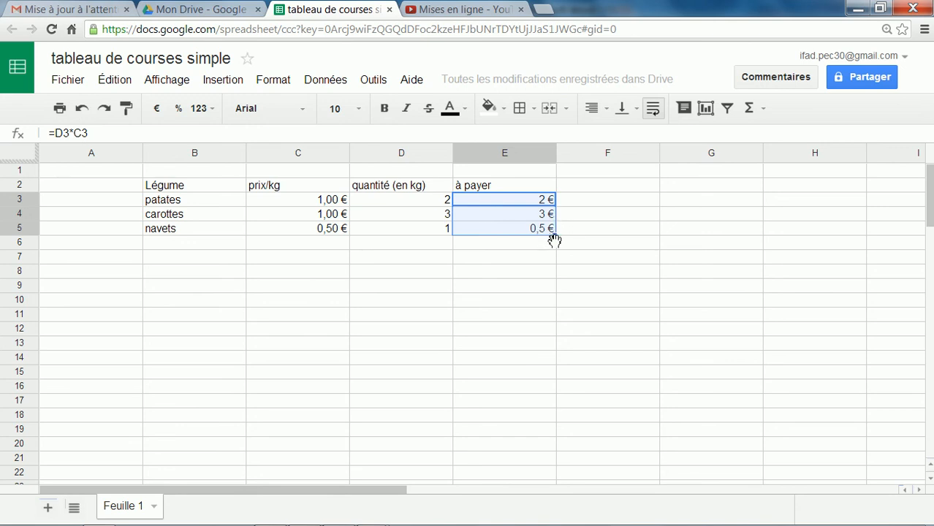
Total the amounts to pay in cell E6 with a SUM of E3:E5
{"action": "left_click", "coordinate": [492, 244]}
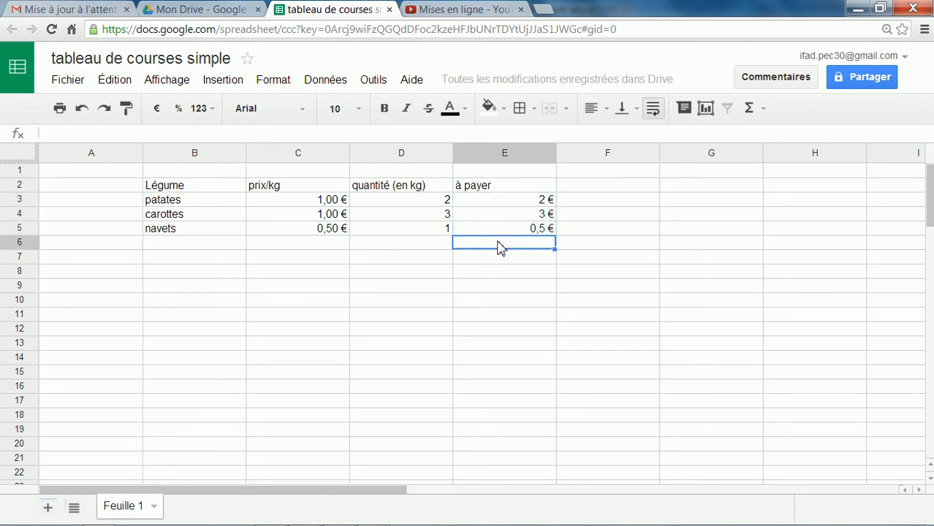
{"action": "left_click", "coordinate": [756, 109]}
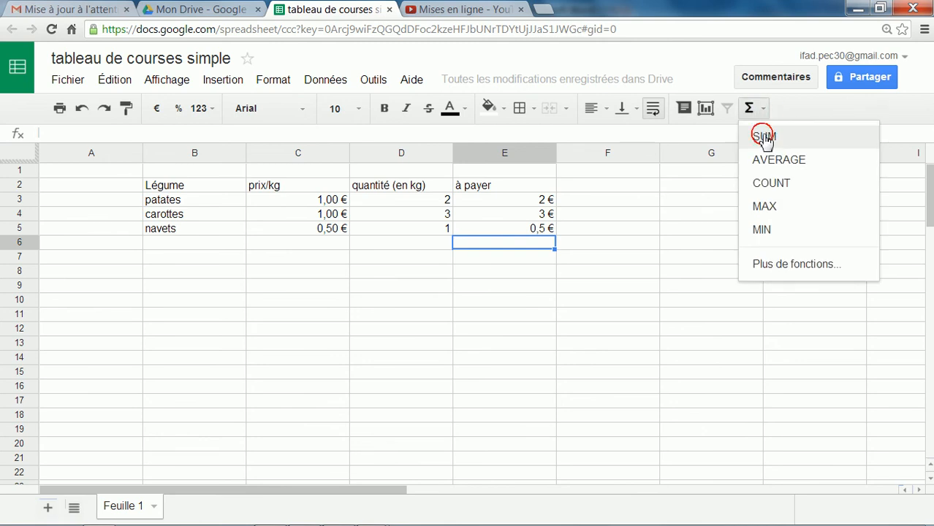
{"action": "left_click", "coordinate": [764, 137]}
{"action": "left_click_drag", "start_coordinate": [504, 206], "coordinate": [515, 234]}
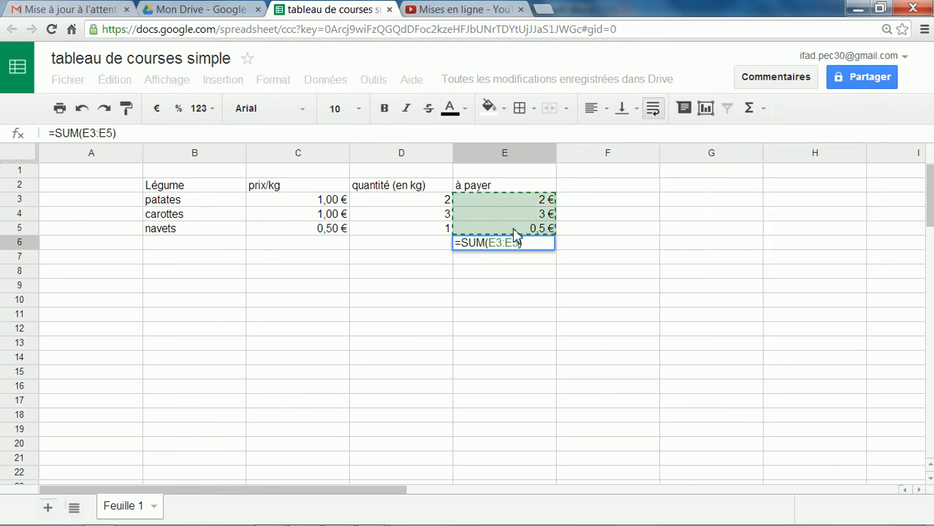
{"action": "key", "text": "Return"}
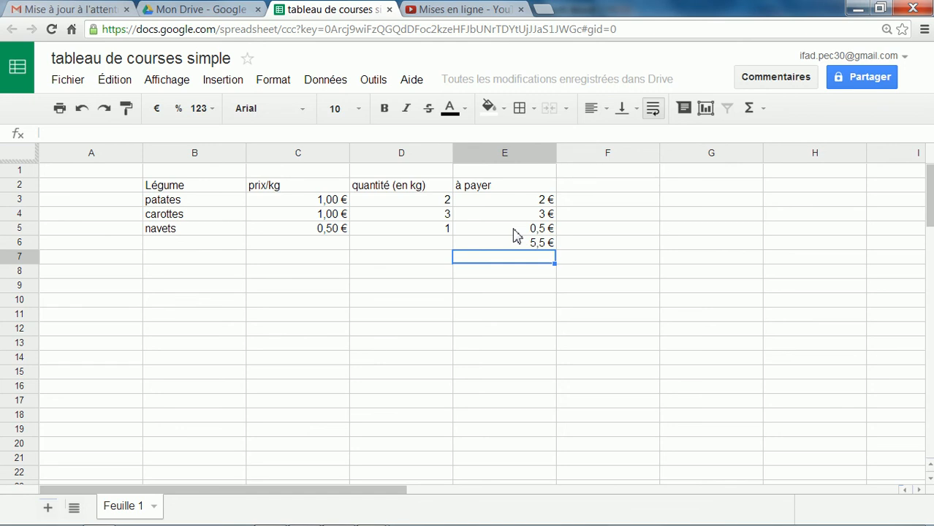
Try entering the date 1/10/13 in the empty cell C10 below the table
{"action": "left_click", "coordinate": [314, 300]}
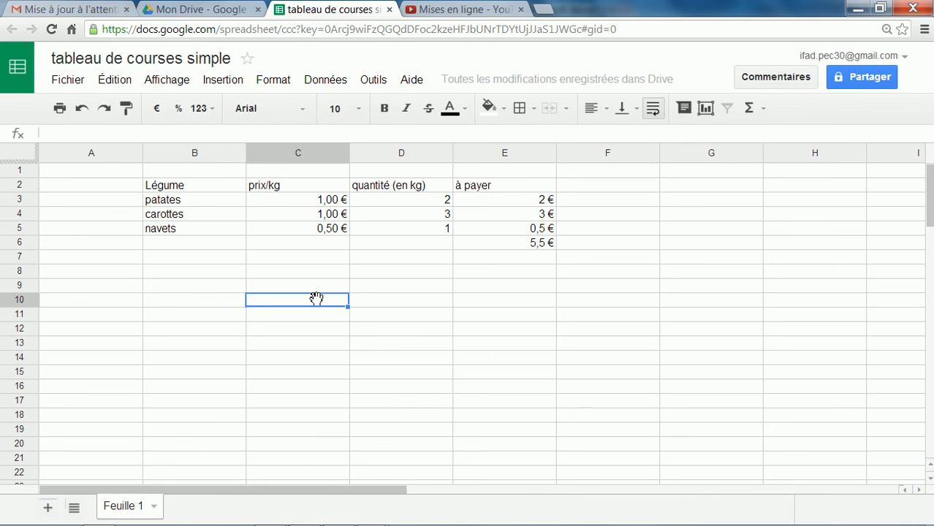
{"action": "type", "text": "1/10"}
{"action": "type", "text": "/201"}
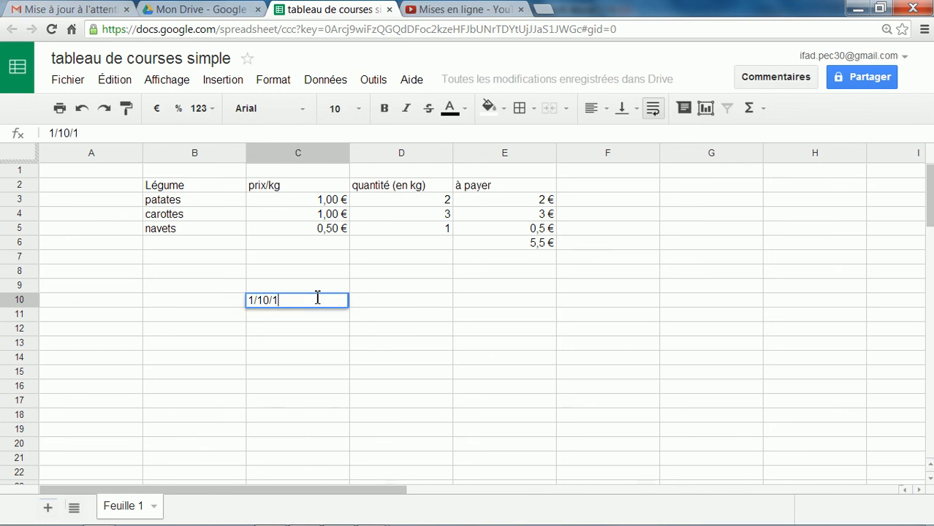
{"action": "type", "text": "3"}
{"action": "key", "text": "Return"}
Overwrite the date in C10 with the number 100, and clear the cell
{"action": "left_click", "coordinate": [317, 296]}
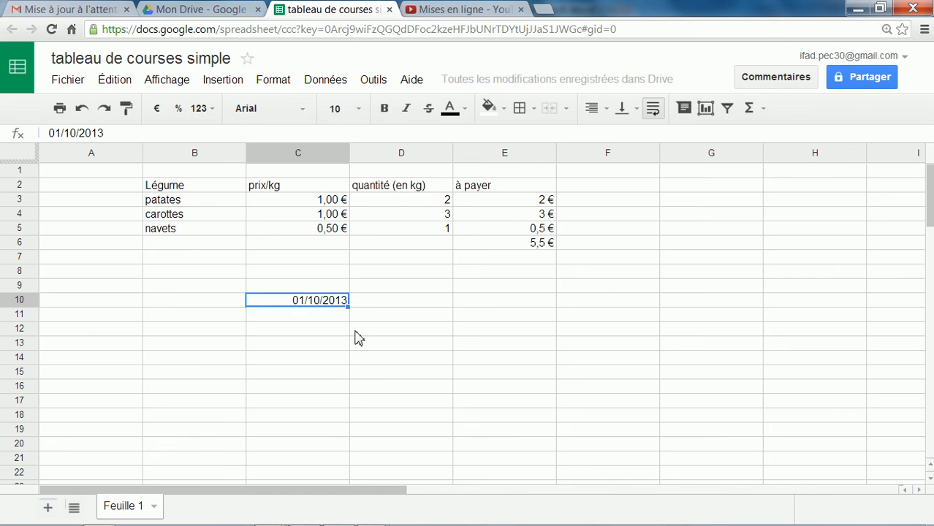
{"action": "type", "text": "100"}
{"action": "key", "text": "Return"}
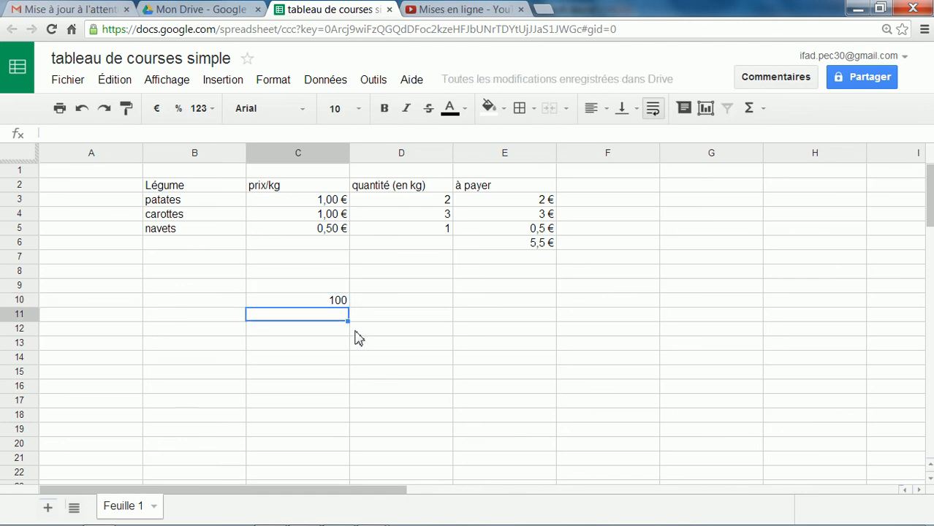
{"action": "left_click", "coordinate": [332, 298]}
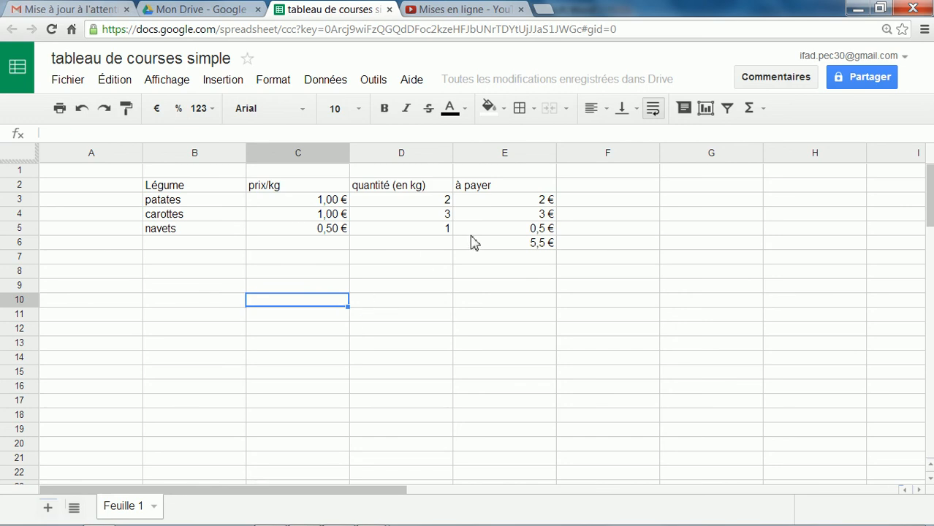
Change the navets price per kilo in C5 to 12
{"action": "left_click", "coordinate": [324, 231]}
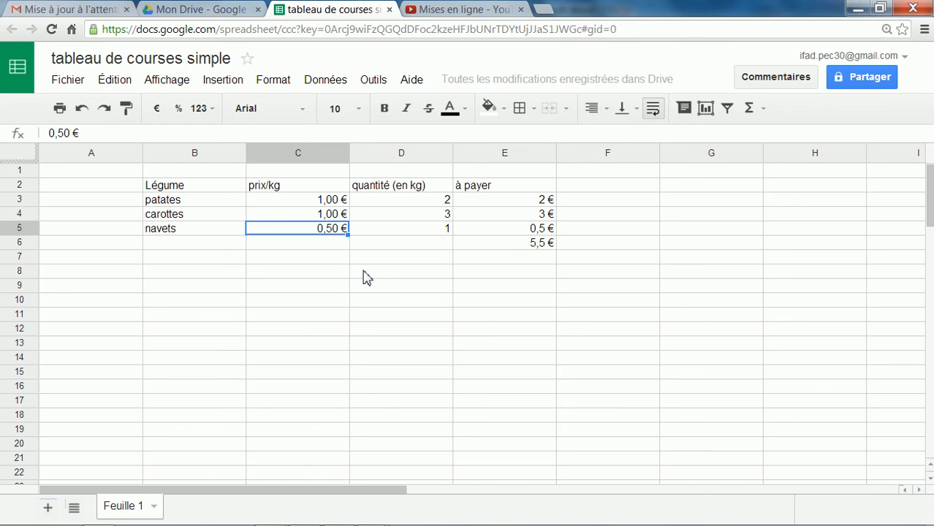
{"action": "type", "text": "12"}
{"action": "key", "text": "Return"}
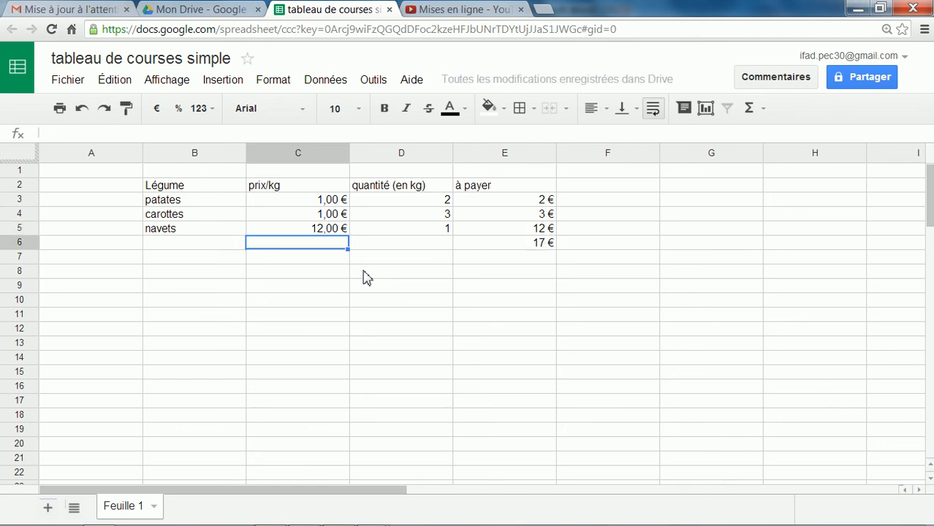
Reset the number format of the navets price in C5 to Normal
{"action": "left_click", "coordinate": [289, 231]}
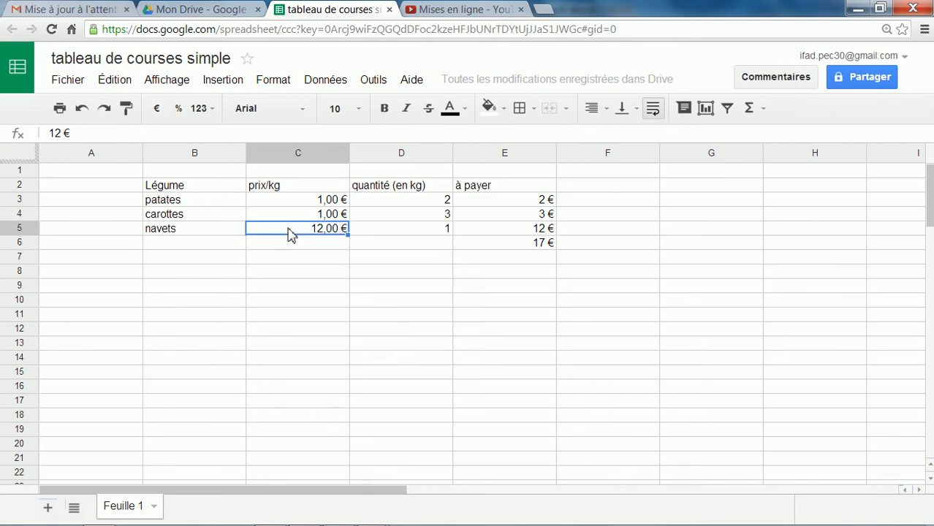
{"action": "left_click", "coordinate": [211, 110]}
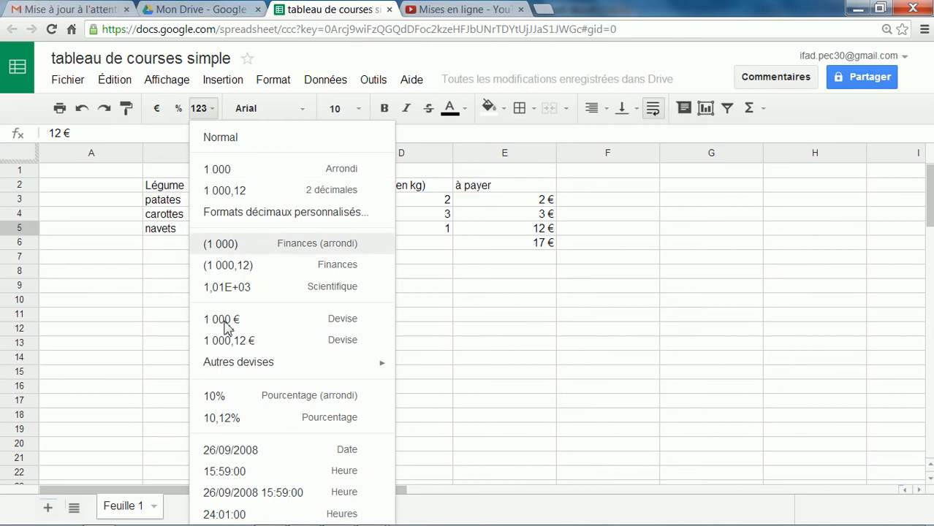
{"action": "left_click", "coordinate": [241, 138]}
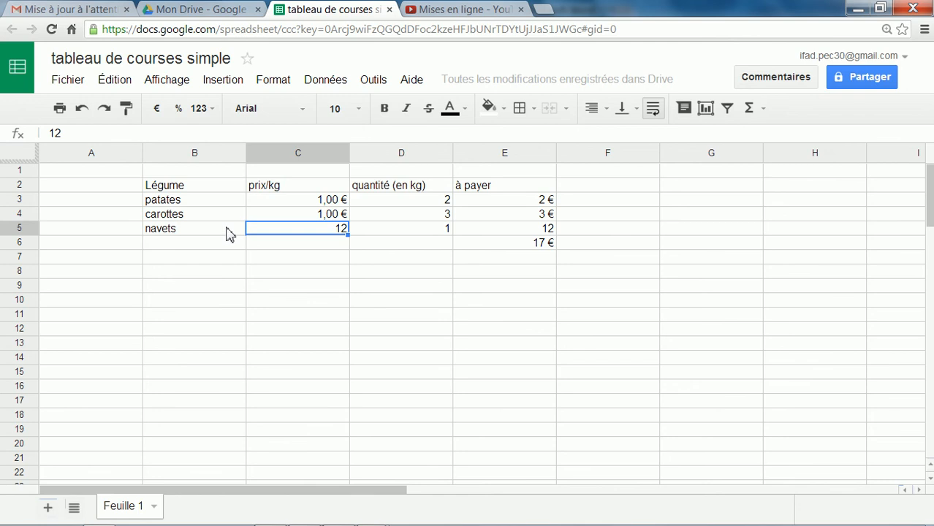